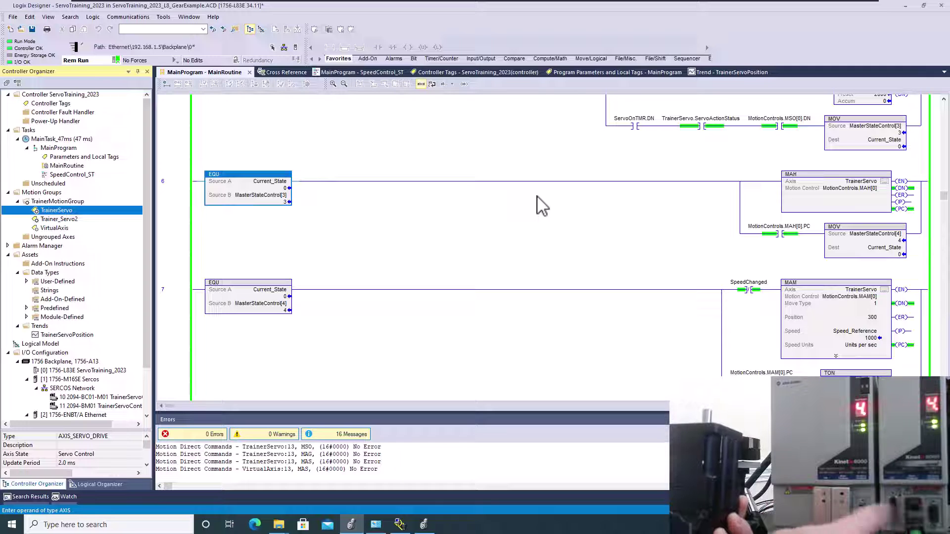
Review the axis configuration and the Drive/Motor loop configuration options in the axis properties of Trainer_Servo2.
{"action": "left_click", "coordinate": [69, 221]}
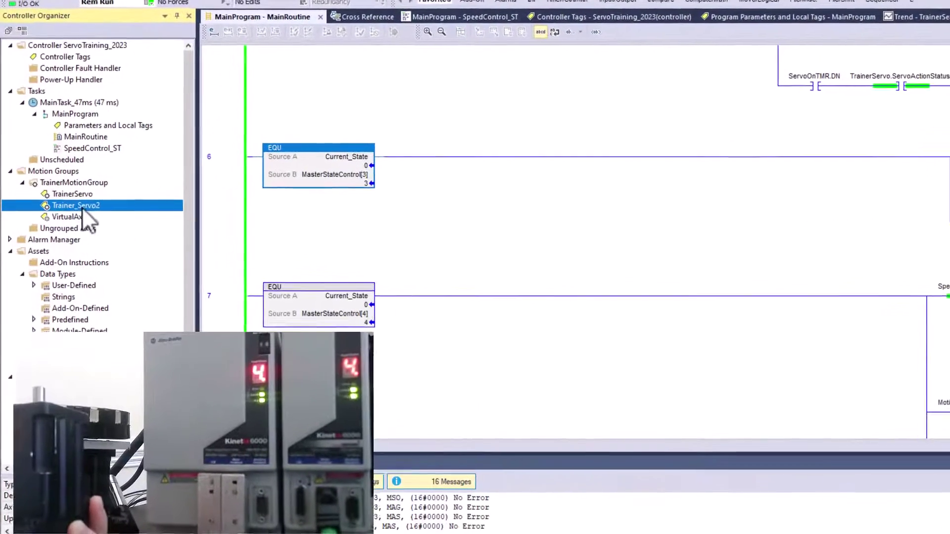
{"action": "double_click", "coordinate": [88, 206]}
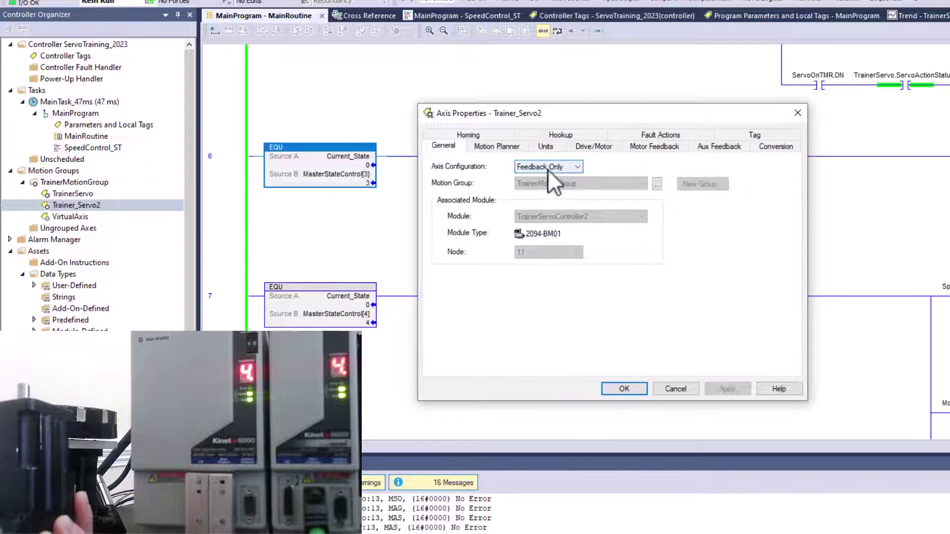
{"action": "left_click", "coordinate": [574, 166]}
{"action": "left_click", "coordinate": [607, 168]}
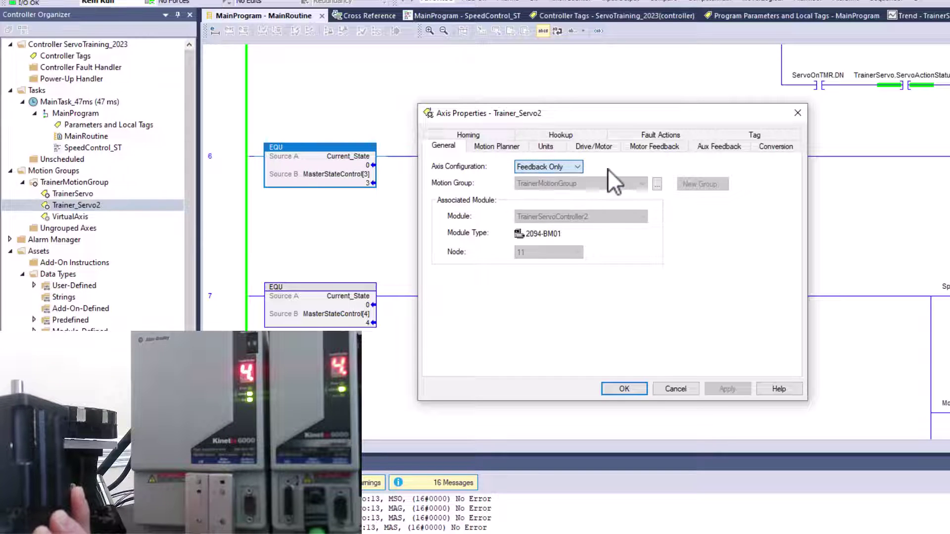
{"action": "left_click", "coordinate": [586, 148]}
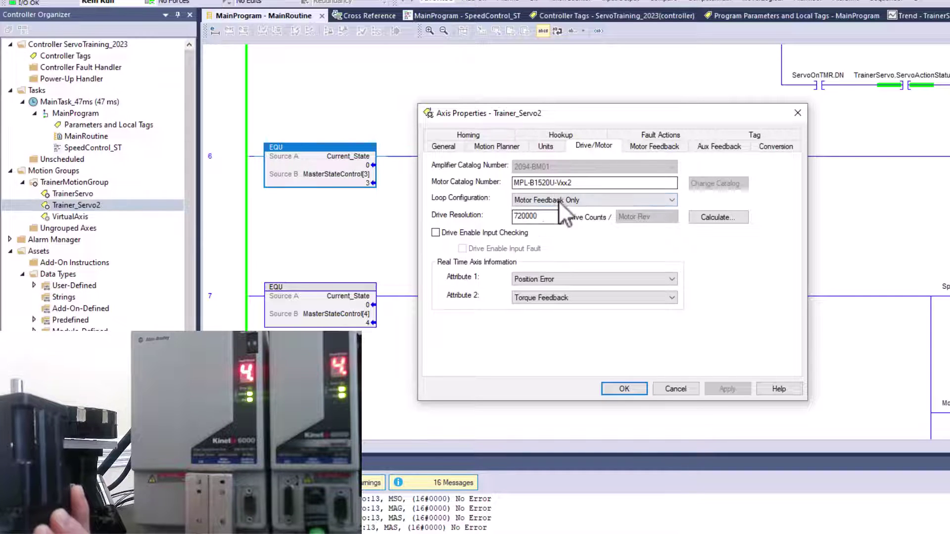
{"action": "left_click", "coordinate": [594, 199]}
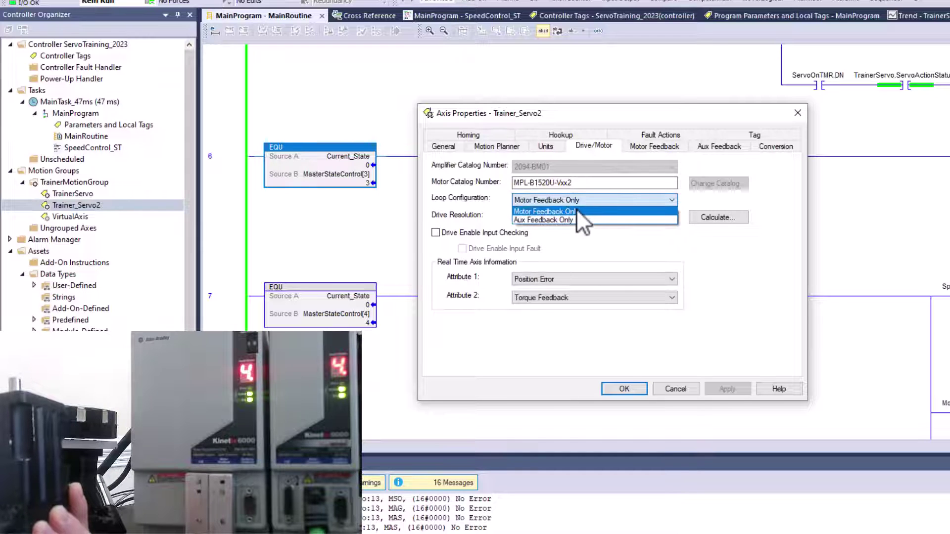
{"action": "left_click", "coordinate": [577, 211]}
{"action": "left_click", "coordinate": [614, 391]}
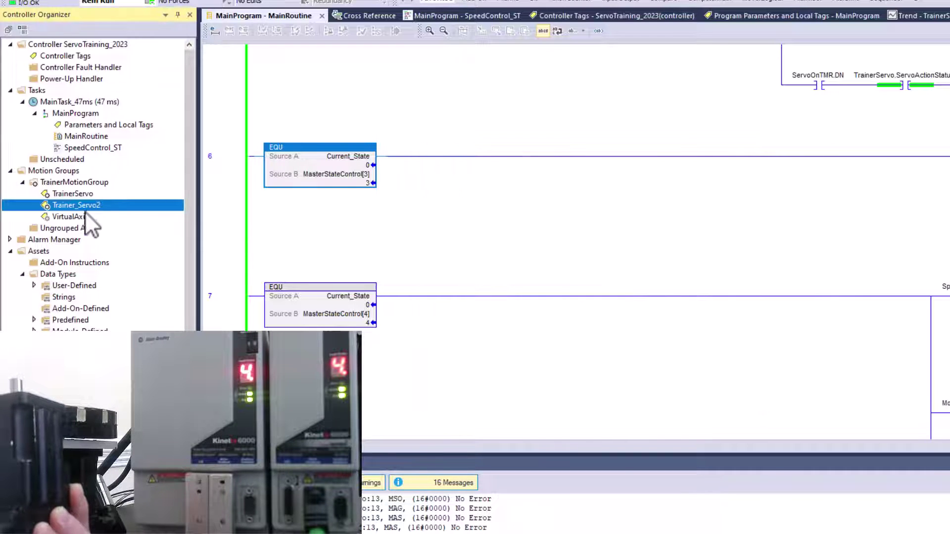
Review the general axis configuration and the Drive/Motor settings in the axis properties of TrainerServo.
{"action": "left_click", "coordinate": [91, 197]}
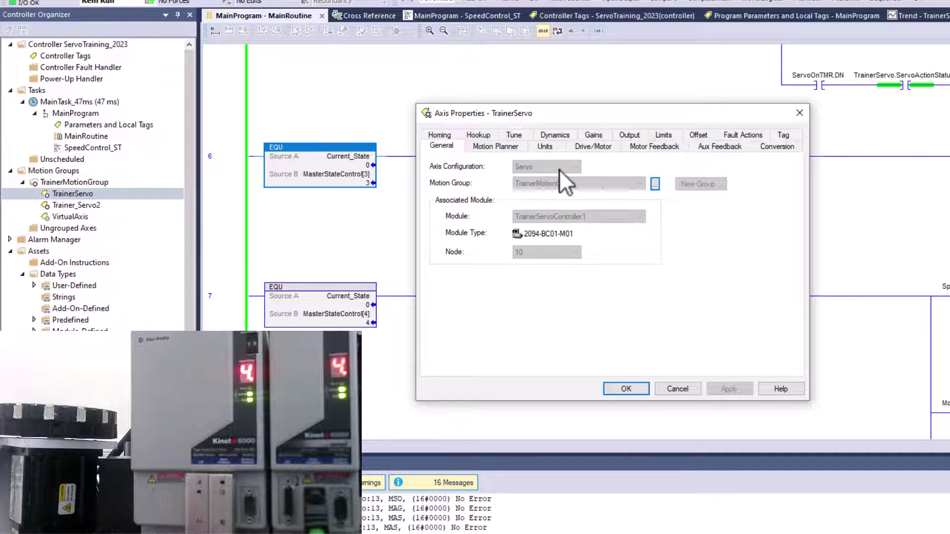
{"action": "left_click", "coordinate": [581, 149]}
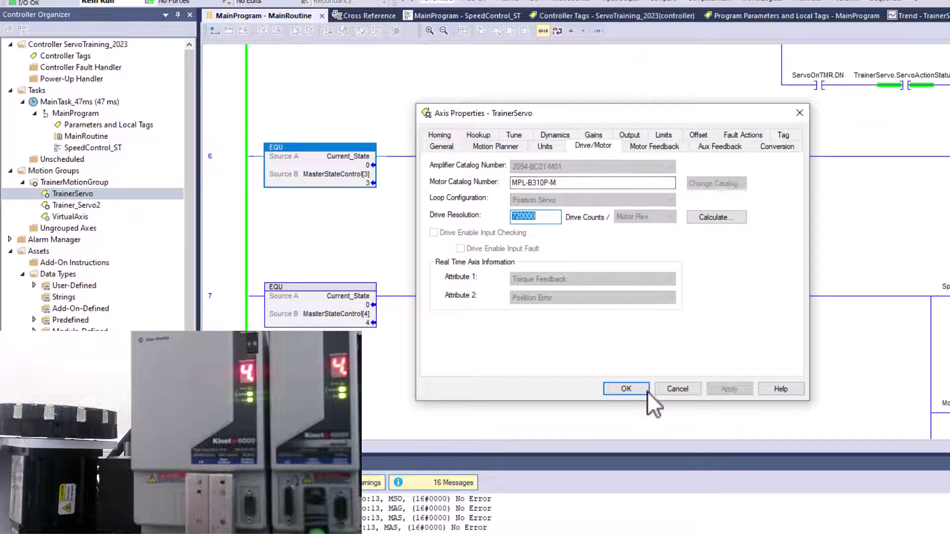
{"action": "left_click", "coordinate": [624, 388]}
{"action": "left_click", "coordinate": [90, 209]}
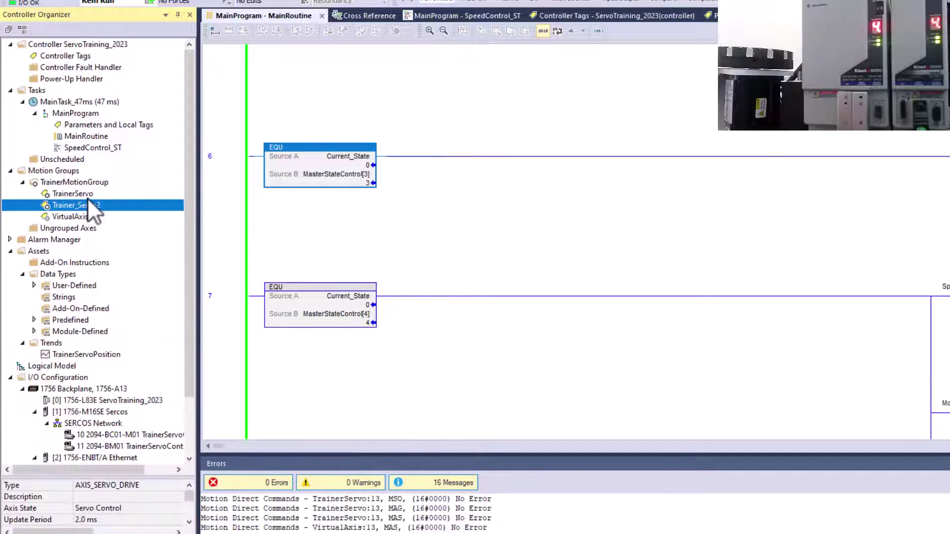
Open the motion direct commands for TrainerServo and execute Motion Servo Off (MSF) on that axis.
{"action": "left_click", "coordinate": [89, 197]}
{"action": "right_click", "coordinate": [88, 197]}
{"action": "left_click", "coordinate": [138, 330]}
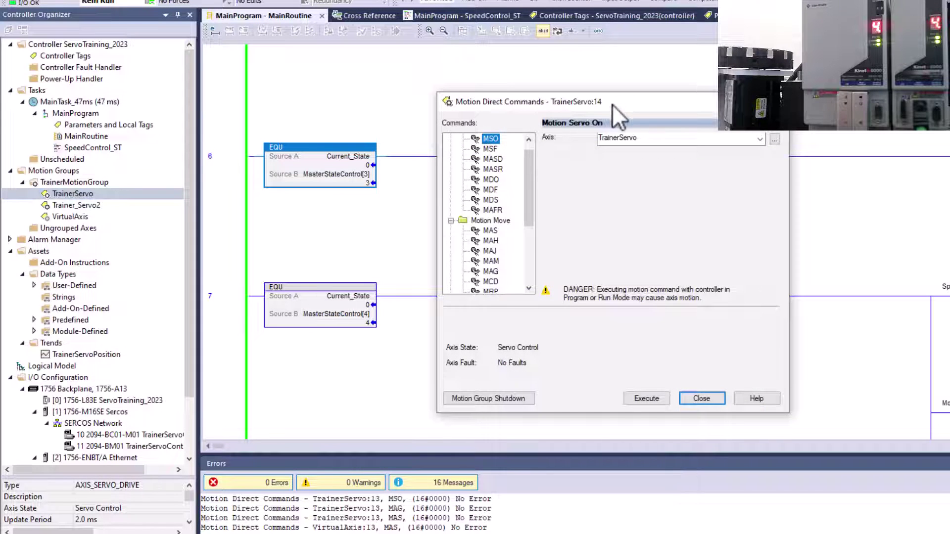
{"action": "left_click_drag", "start_coordinate": [613, 105], "coordinate": [542, 108]}
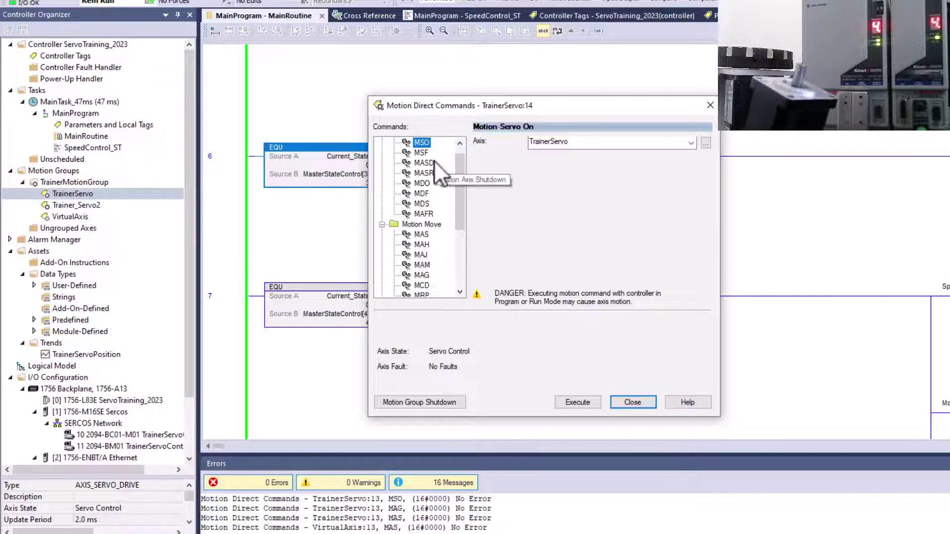
{"action": "left_click", "coordinate": [421, 153]}
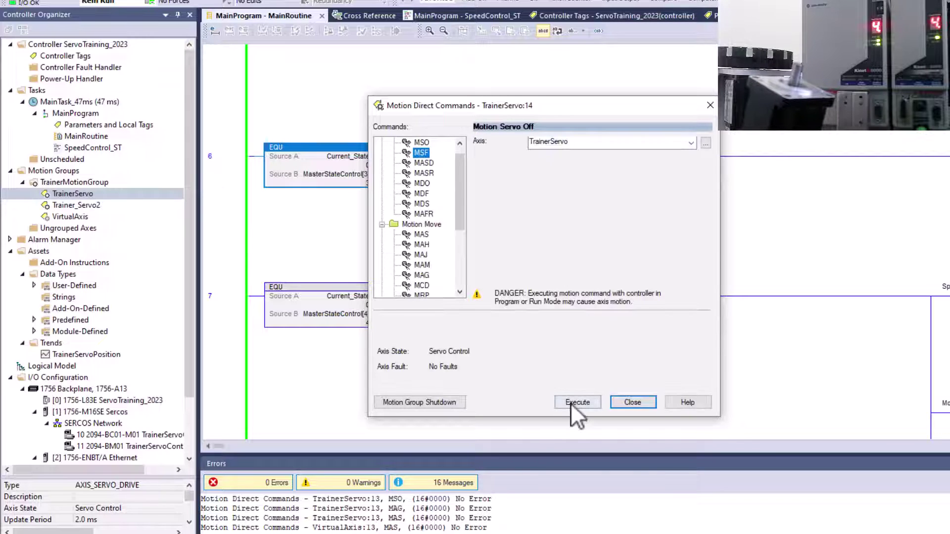
{"action": "left_click", "coordinate": [571, 402]}
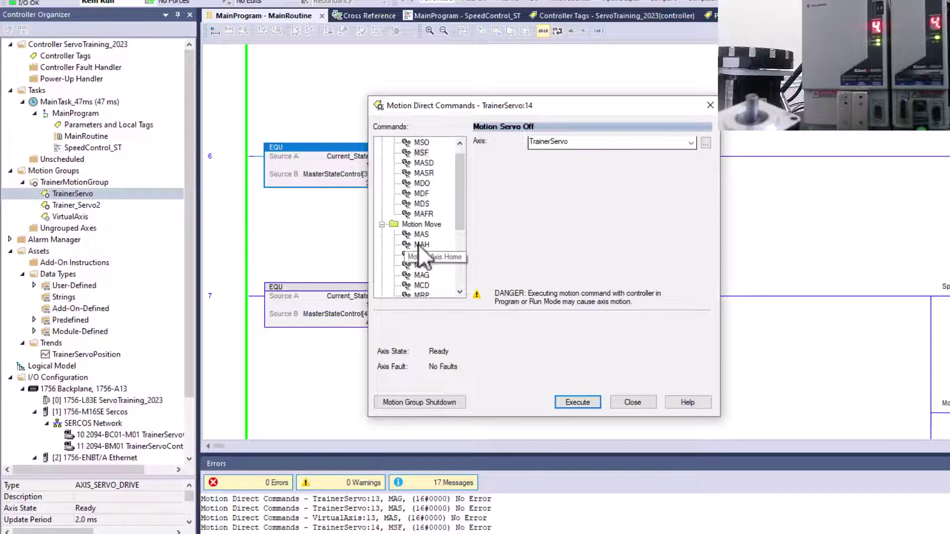
Try to execute Motion Axis Gear (MAG) with TrainerServo as slave axis and Trainer_Servo2 as master axis.
{"action": "left_click", "coordinate": [420, 278]}
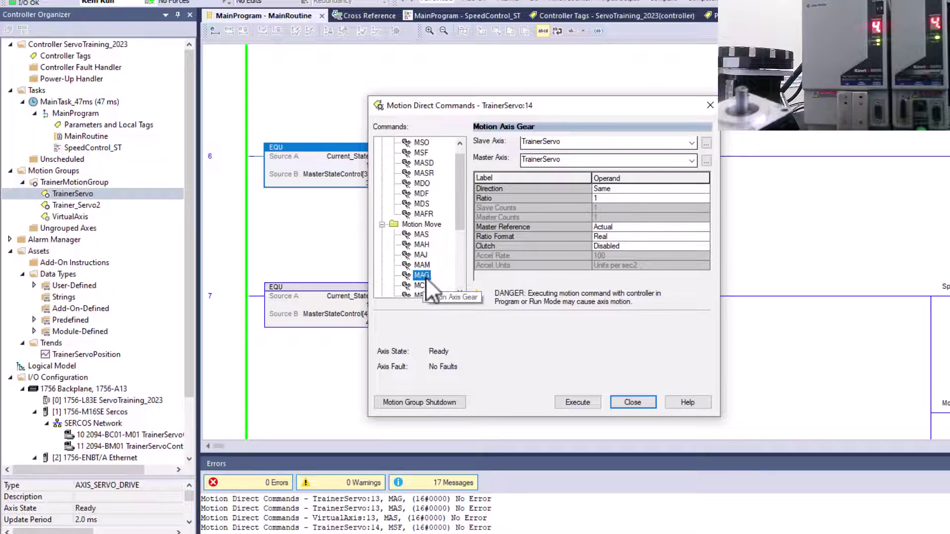
{"action": "left_click", "coordinate": [692, 161]}
{"action": "left_click", "coordinate": [572, 206]}
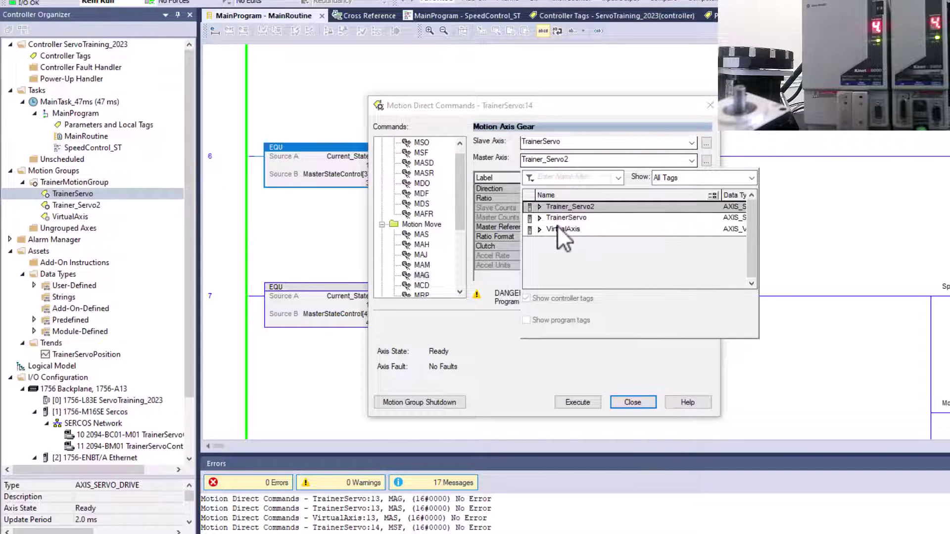
{"action": "double_click", "coordinate": [584, 208]}
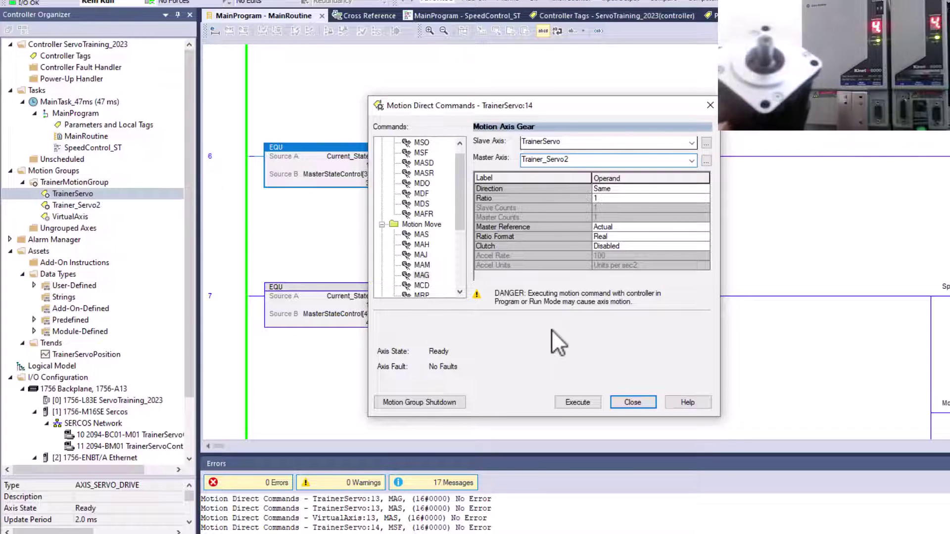
{"action": "left_click", "coordinate": [577, 403]}
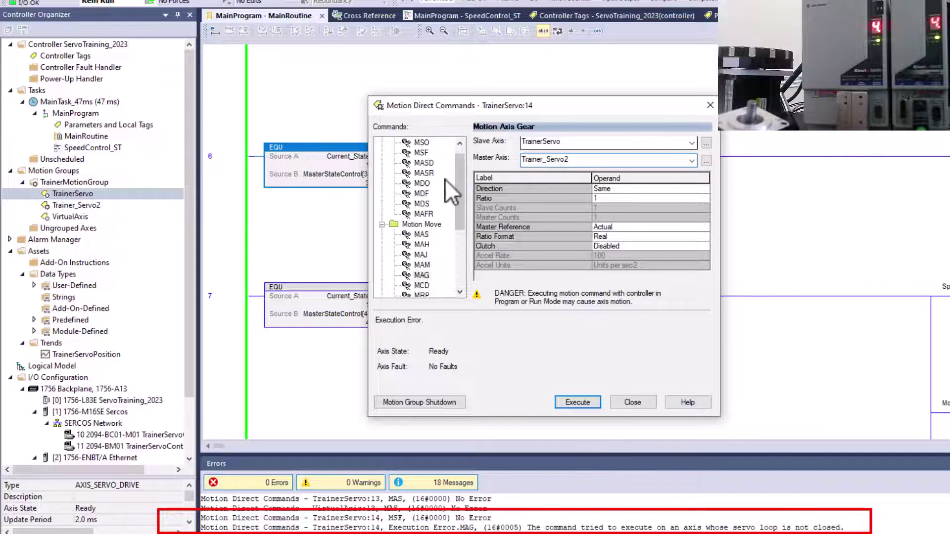
Execute Motion Servo On (MSO) for TrainerServo to close its servo loop.
{"action": "left_click", "coordinate": [421, 143]}
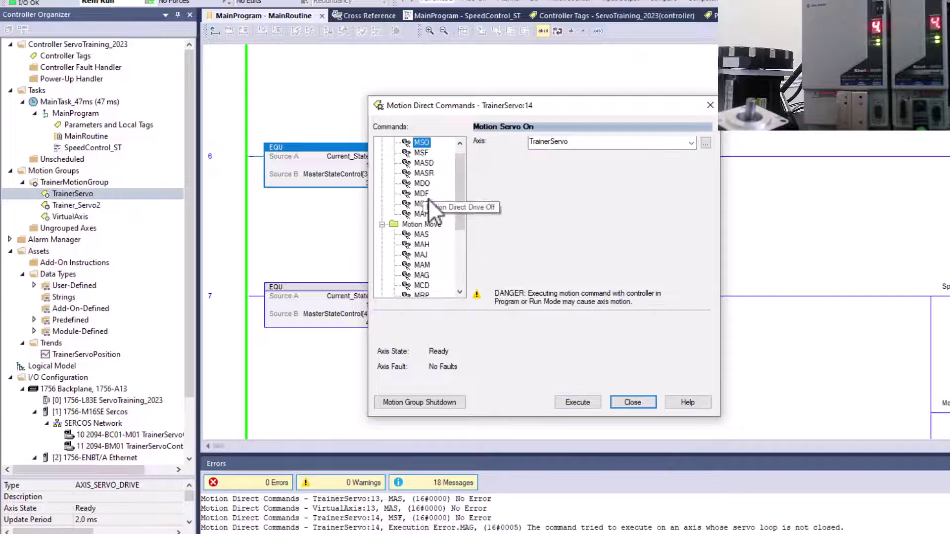
{"action": "left_click", "coordinate": [566, 144]}
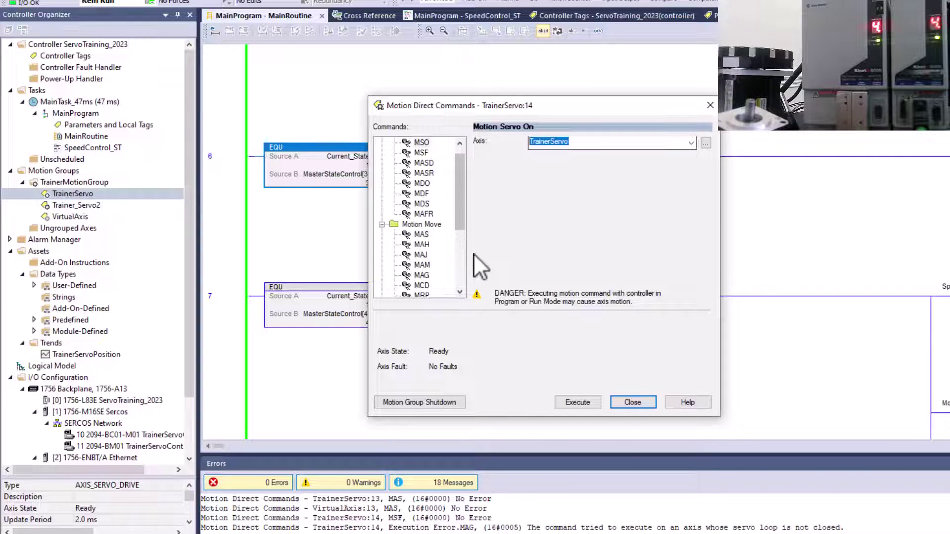
{"action": "left_click", "coordinate": [589, 402]}
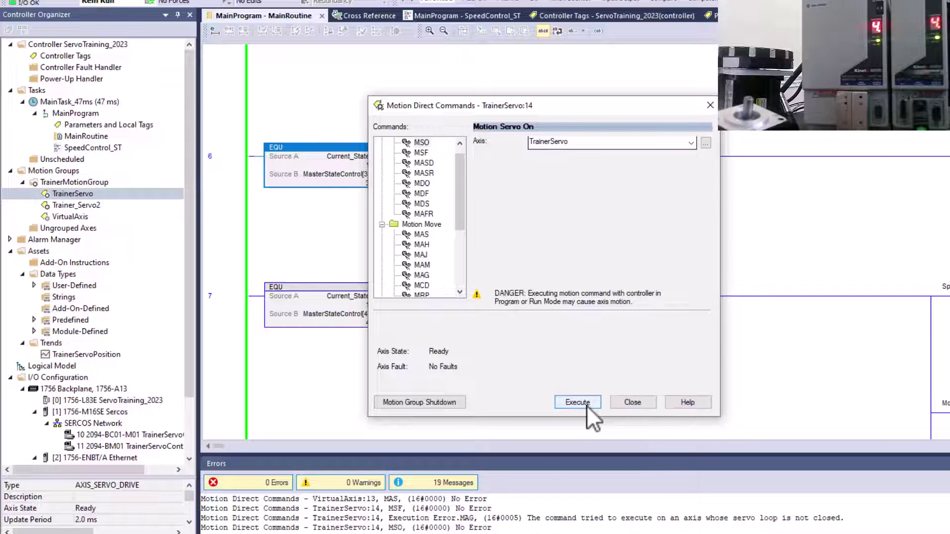
Execute Motion Axis Gear (MAG) to gear slave TrainerServo to master Trainer_Servo2, and close the motion direct commands.
{"action": "left_click", "coordinate": [422, 276]}
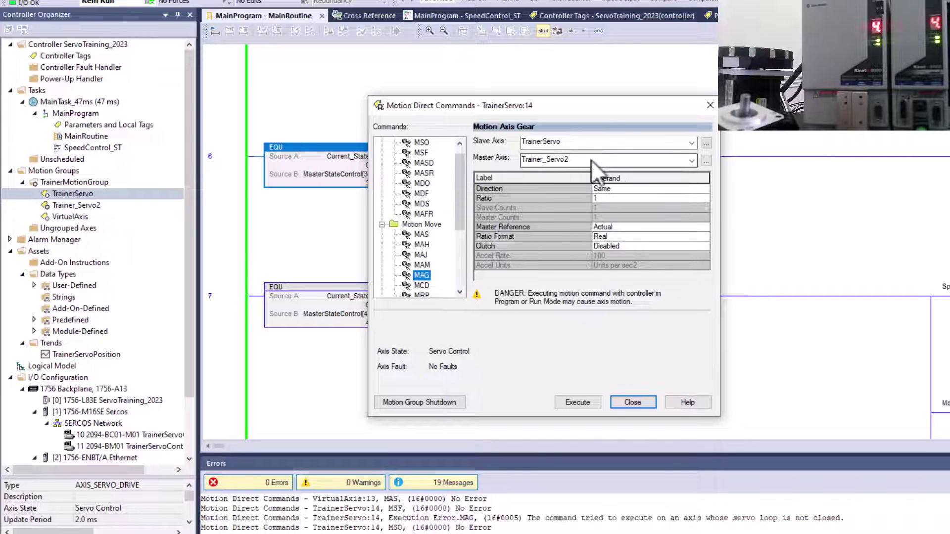
{"action": "left_click", "coordinate": [584, 144]}
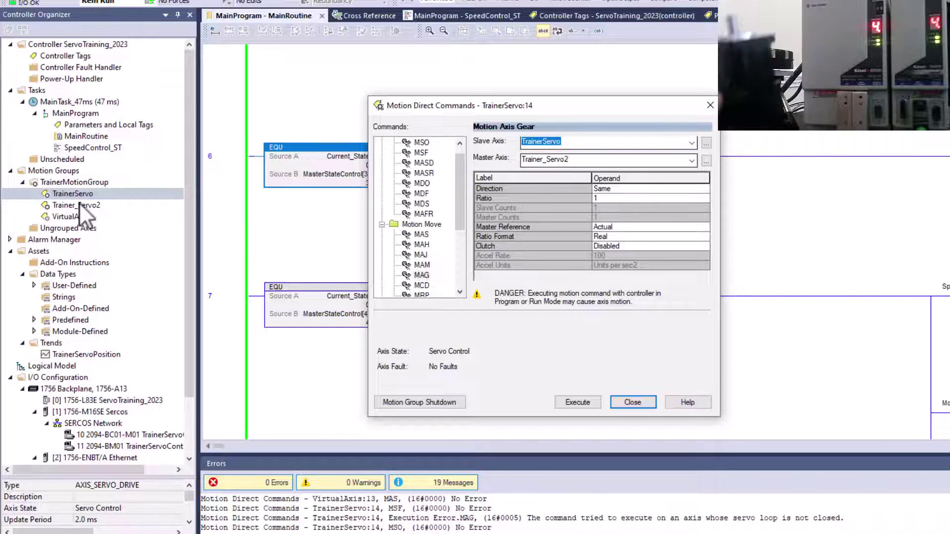
{"action": "left_click", "coordinate": [555, 161]}
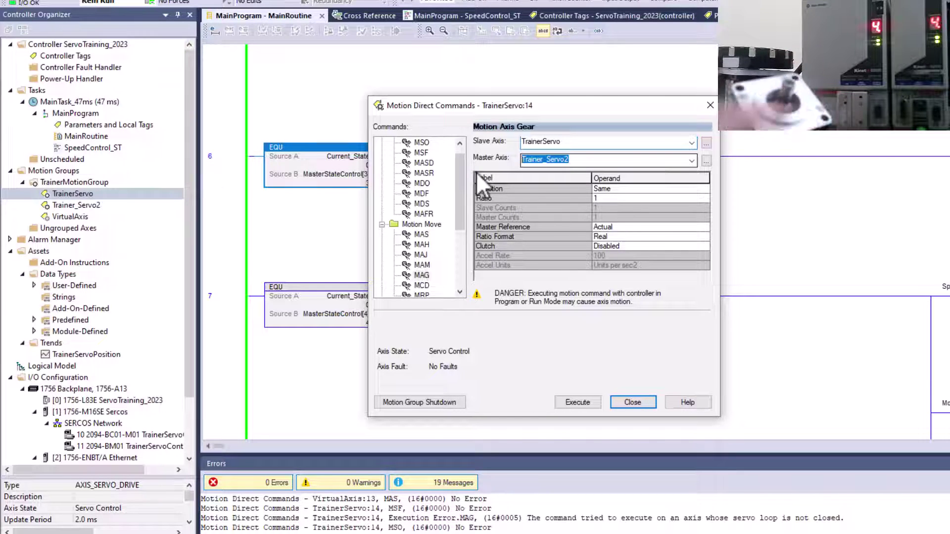
{"action": "left_click", "coordinate": [579, 403]}
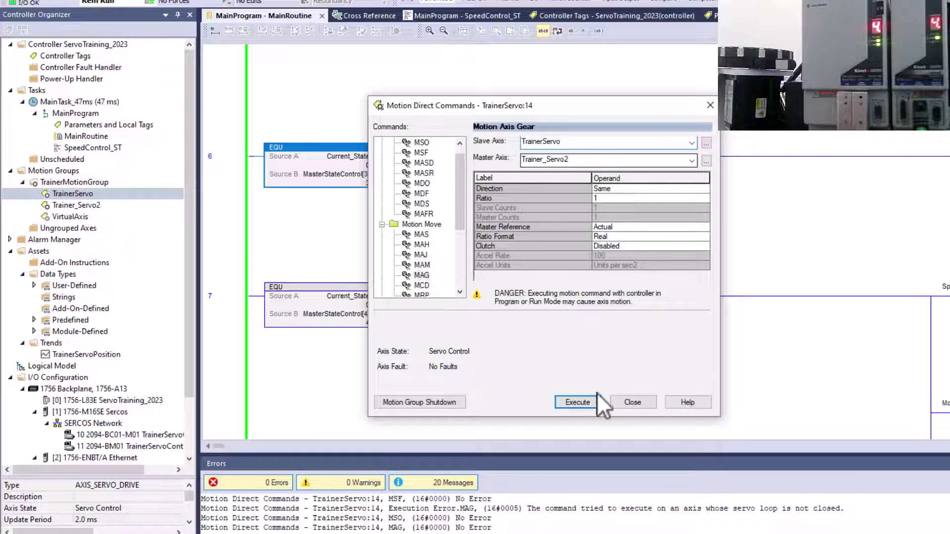
{"action": "left_click", "coordinate": [622, 403]}
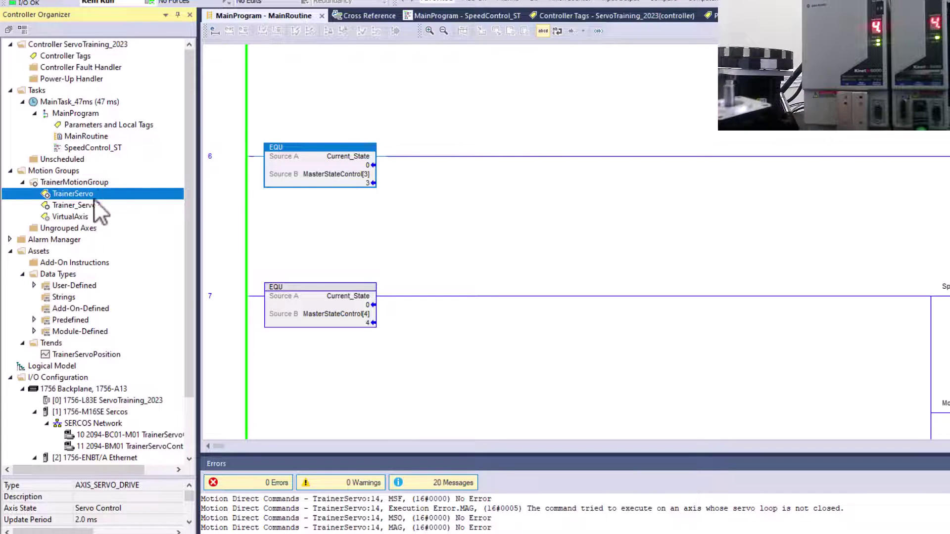
Reopen the motion direct commands for TrainerServo and execute Motion Axis Stop (MAS) with stop type All.
{"action": "right_click", "coordinate": [80, 192]}
{"action": "left_click", "coordinate": [124, 327]}
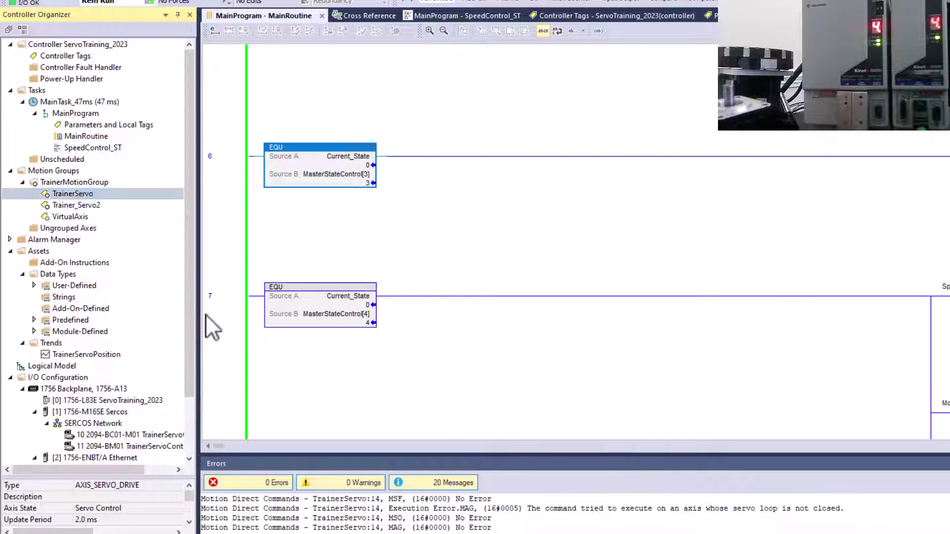
{"action": "left_click", "coordinate": [489, 232]}
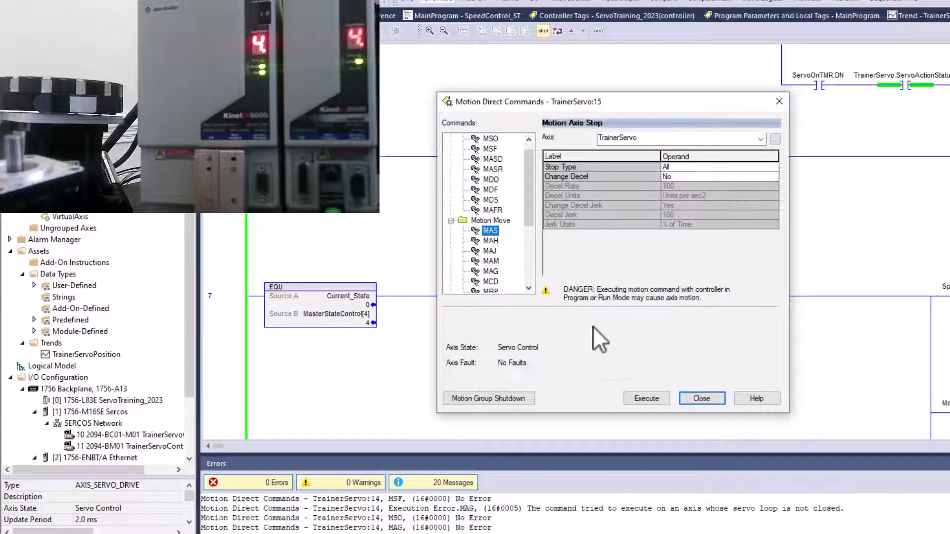
{"action": "left_click", "coordinate": [654, 398]}
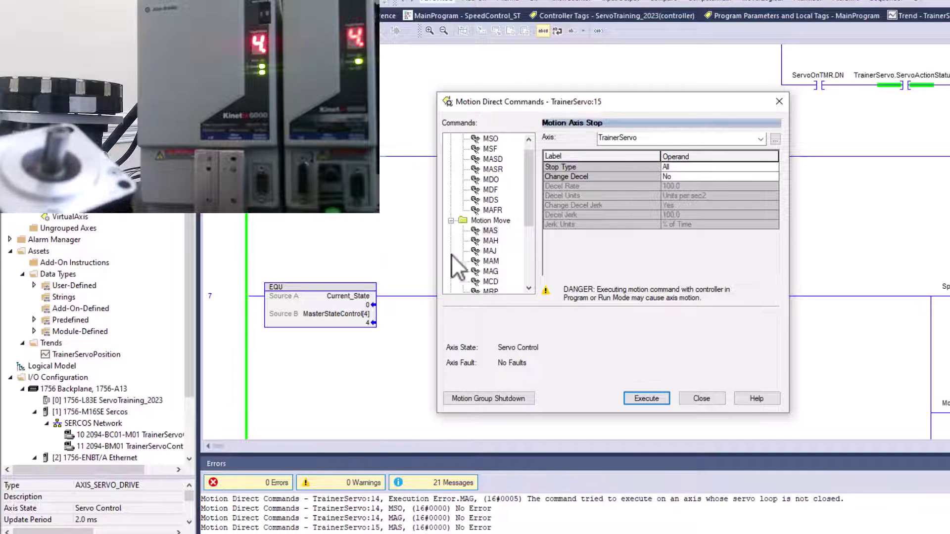
Gear TrainerServo to Trainer_Servo2 again by choosing Trainer_Servo2 as the master axis and executing Motion Axis Gear (MAG).
{"action": "left_click", "coordinate": [492, 261]}
{"action": "left_click", "coordinate": [492, 272]}
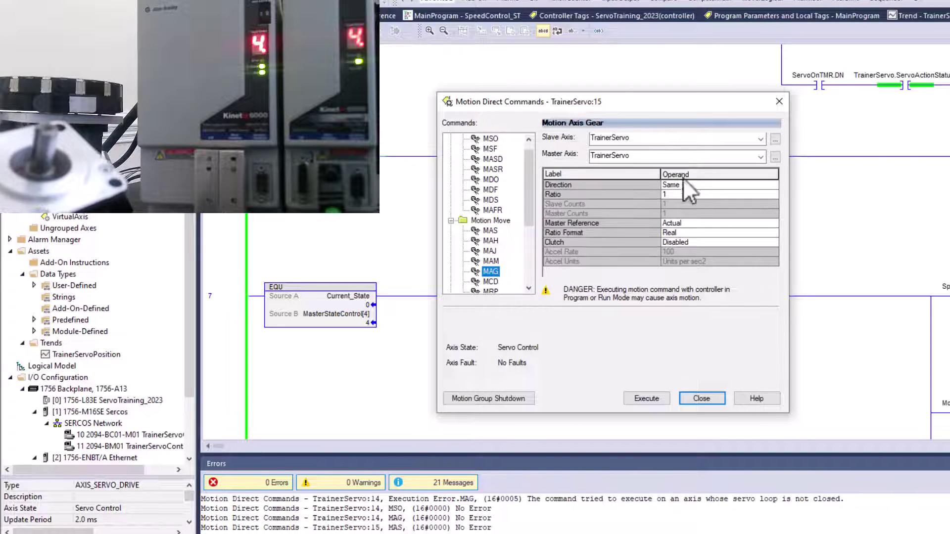
{"action": "left_click", "coordinate": [722, 155]}
{"action": "left_click", "coordinate": [762, 156]}
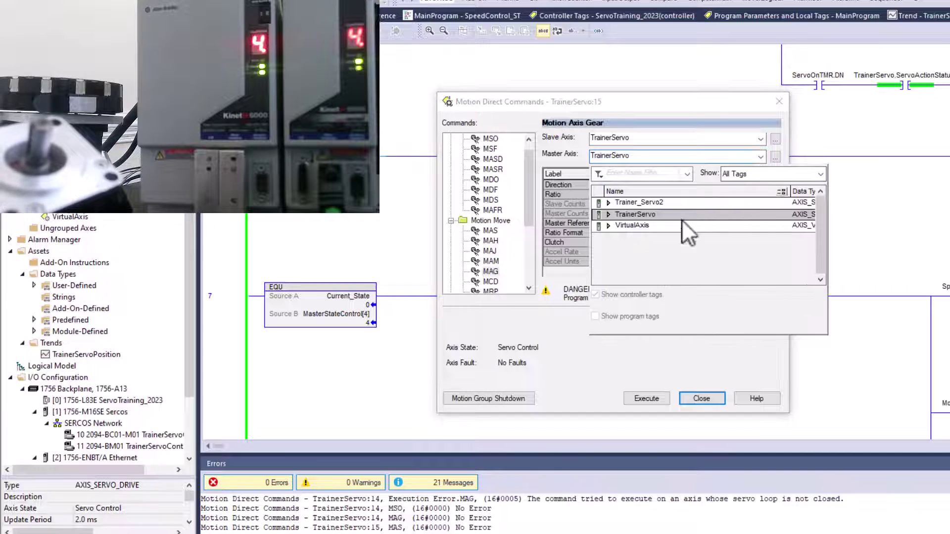
{"action": "left_click", "coordinate": [658, 198]}
{"action": "left_click", "coordinate": [561, 355]}
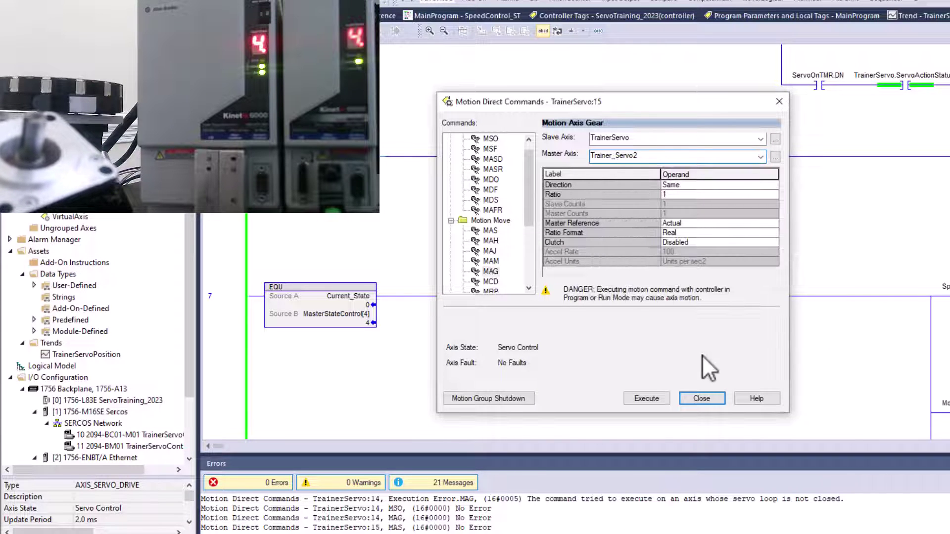
{"action": "left_click", "coordinate": [654, 396]}
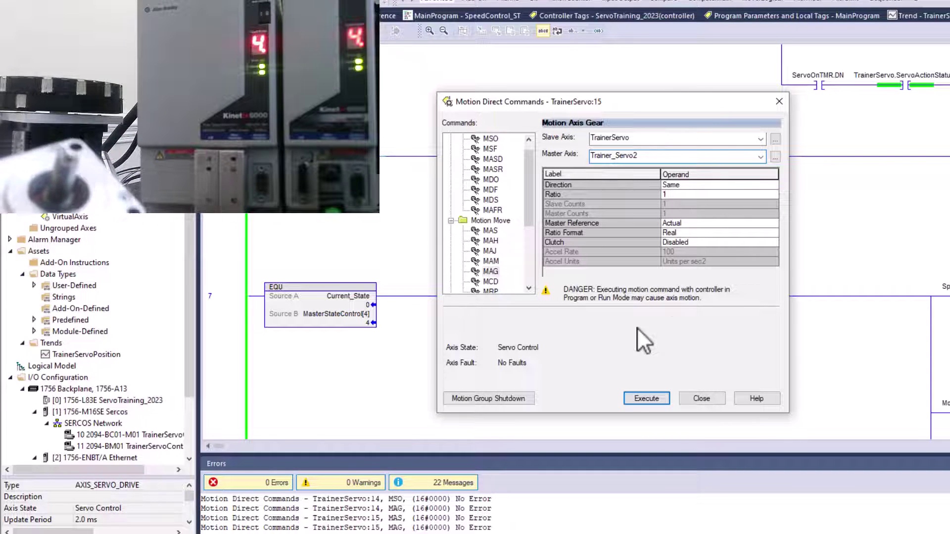
Stop the gearing by executing Motion Axis Stop (MAS) on TrainerServo with stop type All, and close the motion direct commands.
{"action": "left_click", "coordinate": [493, 231]}
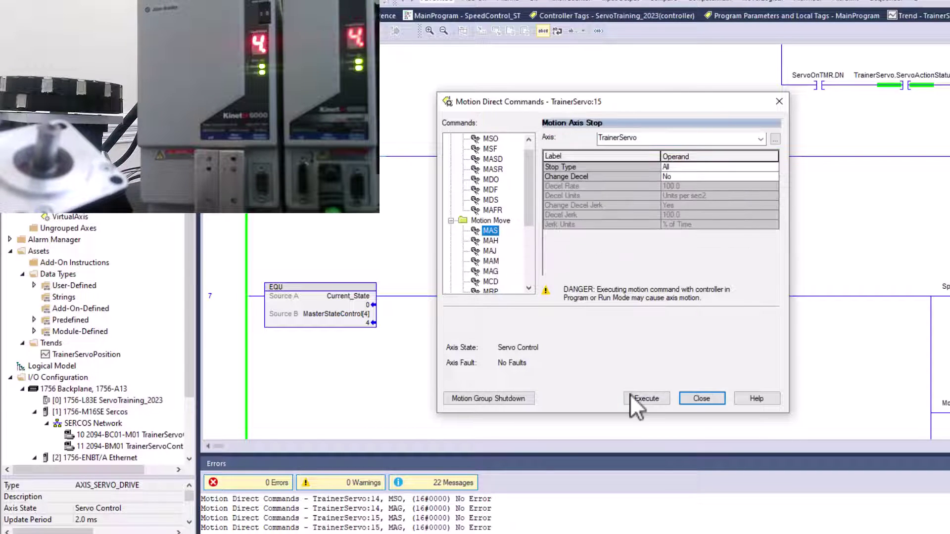
{"action": "left_click", "coordinate": [686, 166]}
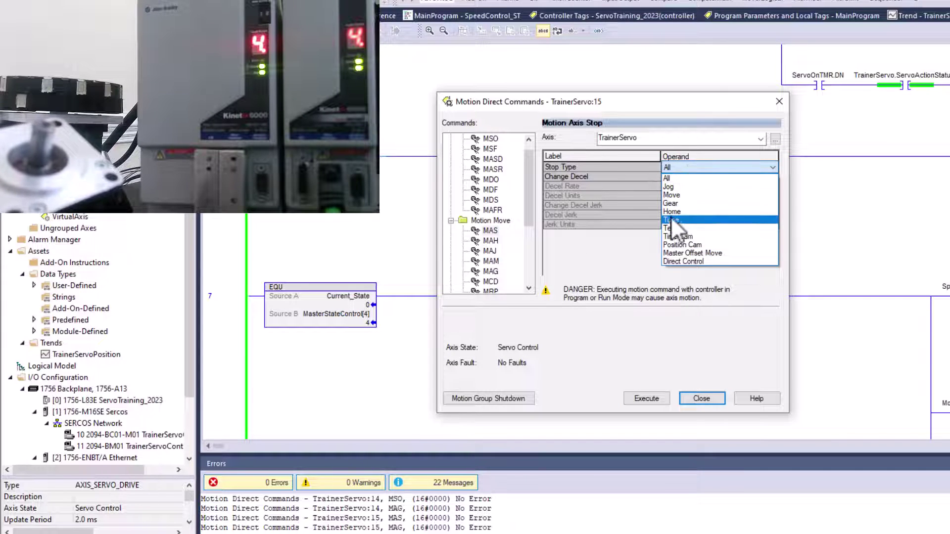
{"action": "left_click", "coordinate": [625, 245]}
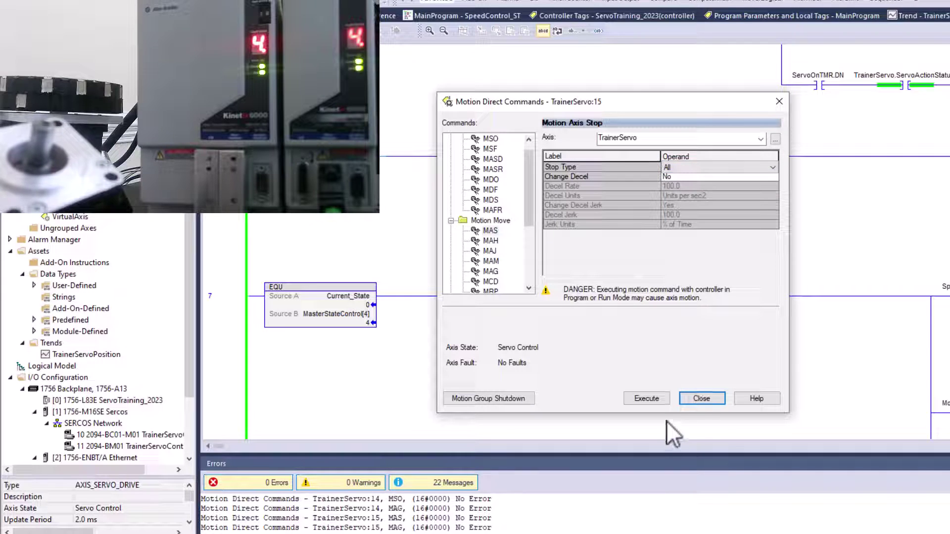
{"action": "left_click", "coordinate": [651, 400]}
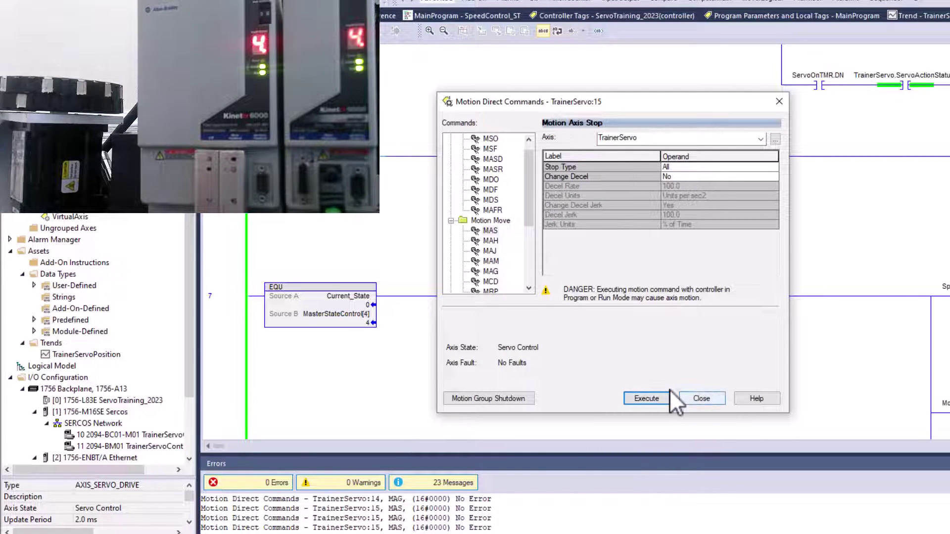
{"action": "left_click", "coordinate": [698, 399]}
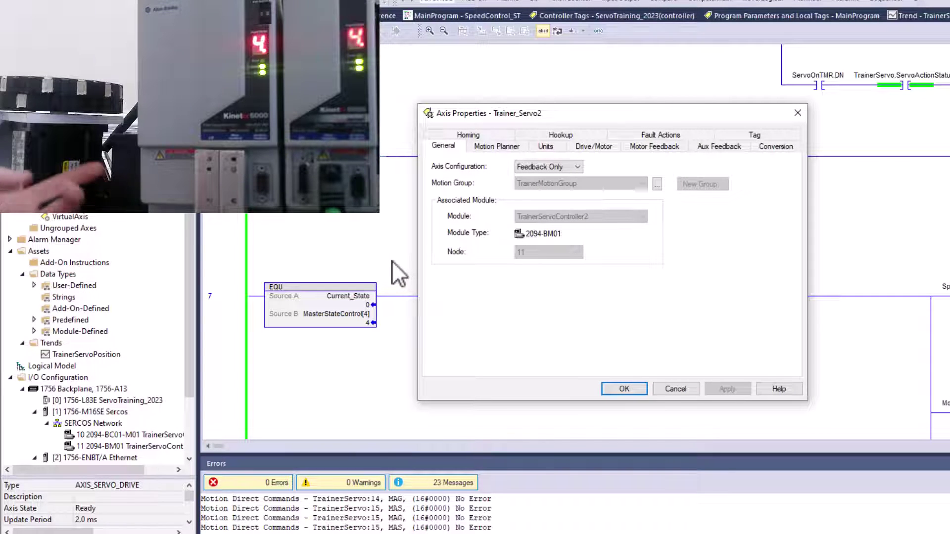
Examine the conversion settings in the Trainer_Servo2 axis properties and close them without changes.
{"action": "left_click", "coordinate": [791, 148]}
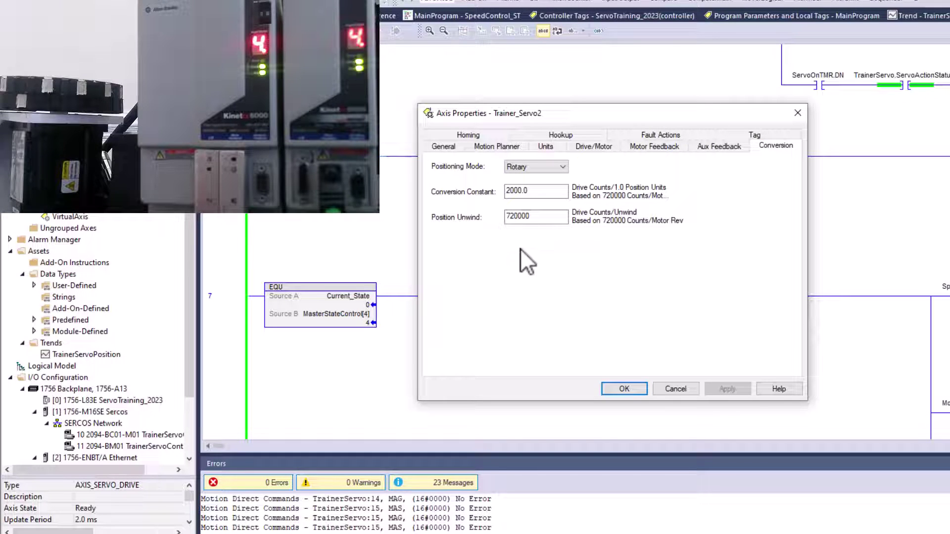
{"action": "left_click", "coordinate": [676, 389]}
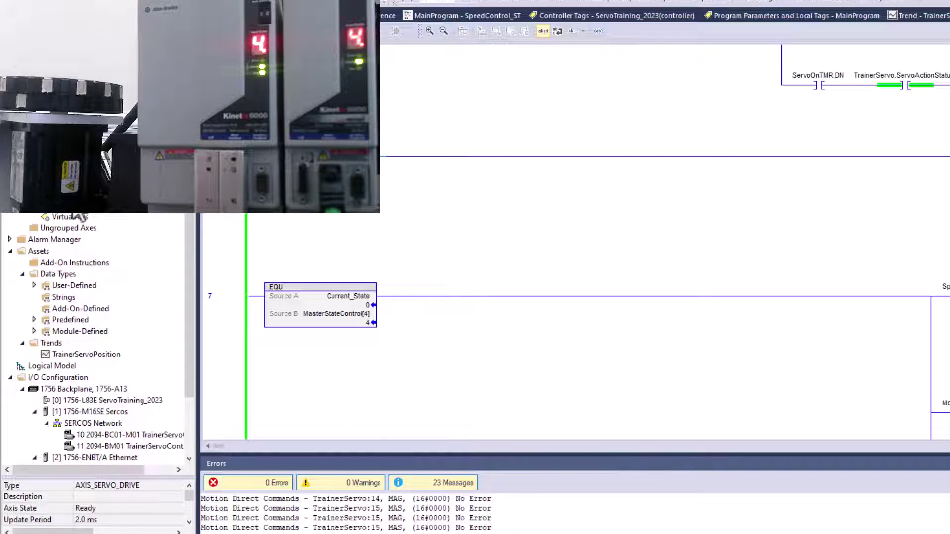
Open the motion direct commands for TrainerServo to review the available commands, and close them without executing any.
{"action": "left_click", "coordinate": [76, 216]}
{"action": "right_click", "coordinate": [76, 216]}
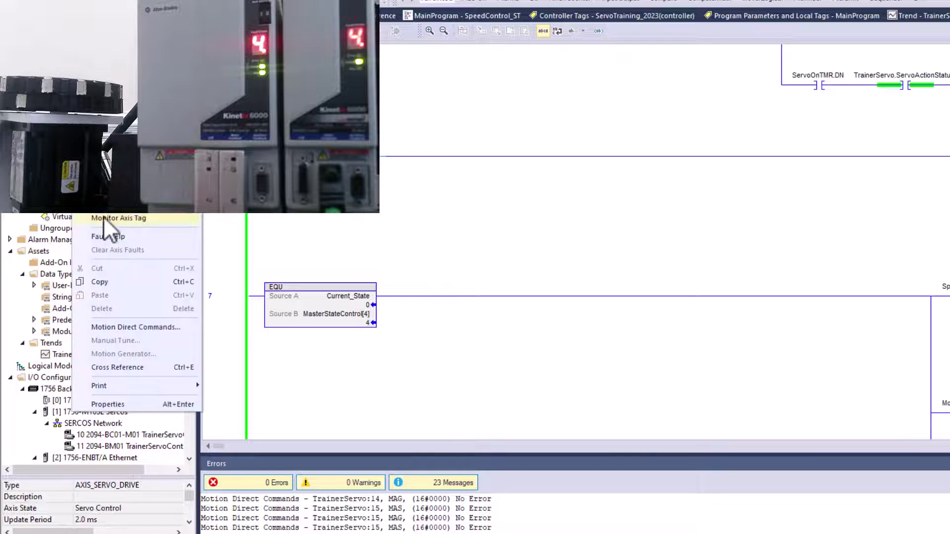
{"action": "left_click", "coordinate": [115, 328]}
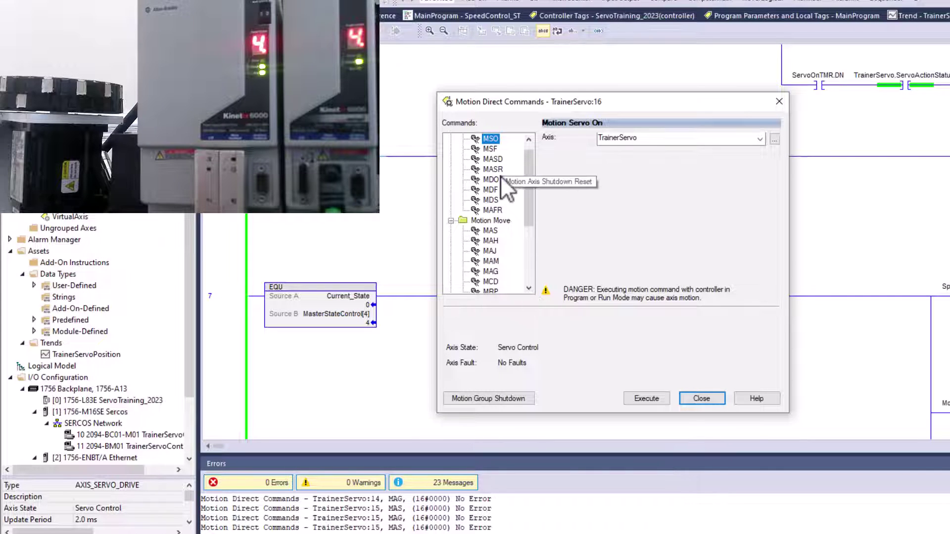
{"action": "left_click", "coordinate": [701, 398]}
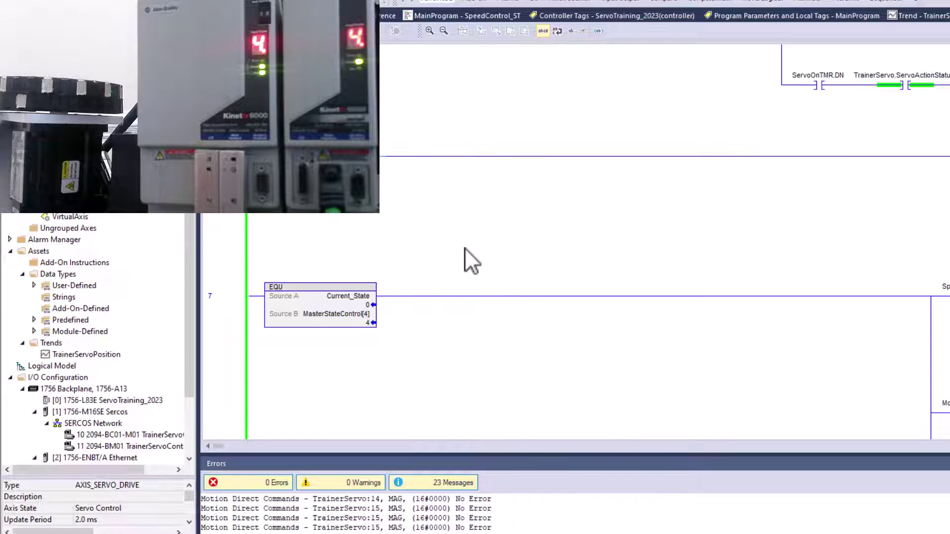